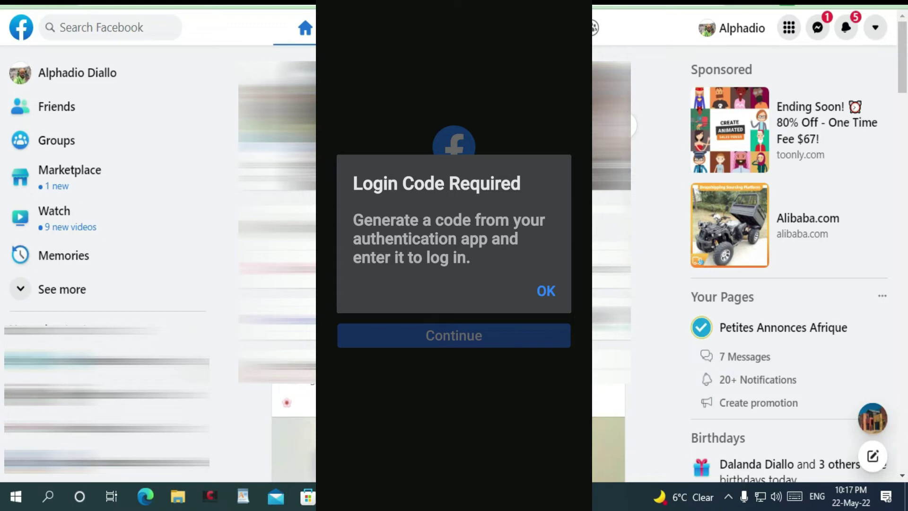
# Go to Settings via the account menu's Settings & privacy options.
pyautogui.click(877, 38)
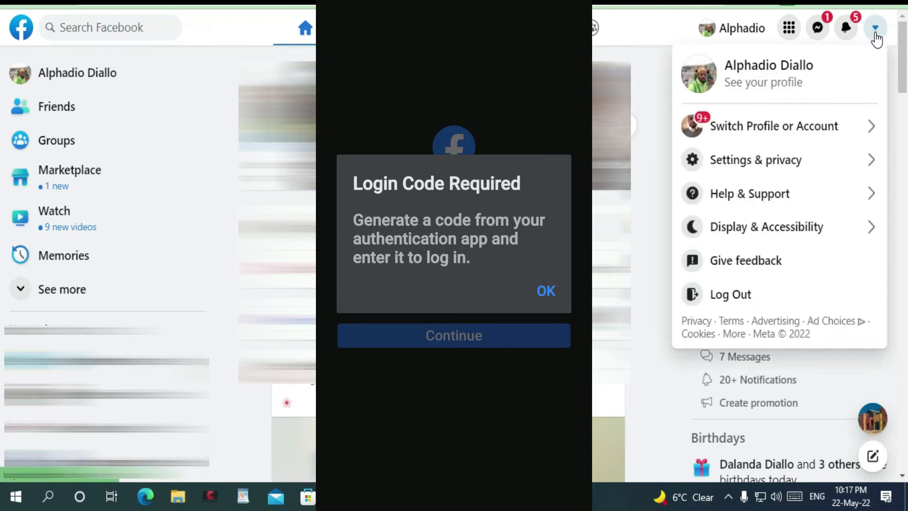
pyautogui.click(748, 165)
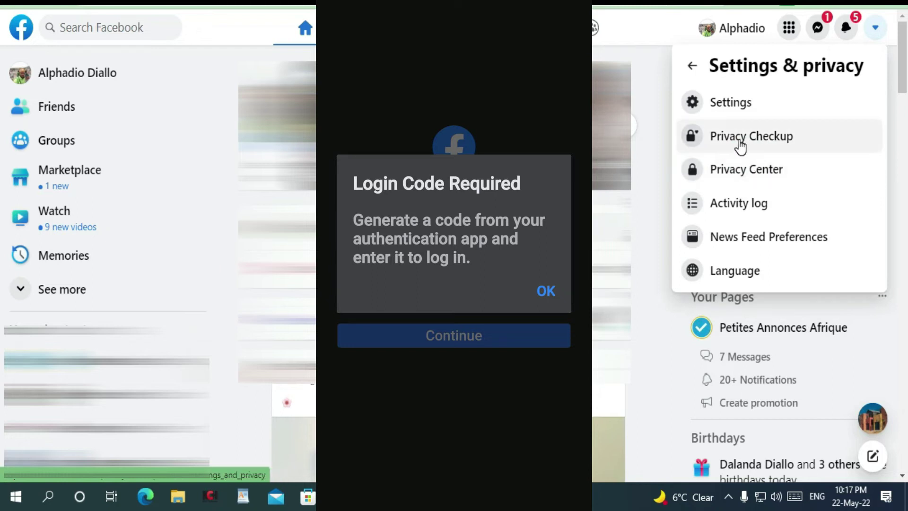
pyautogui.click(726, 104)
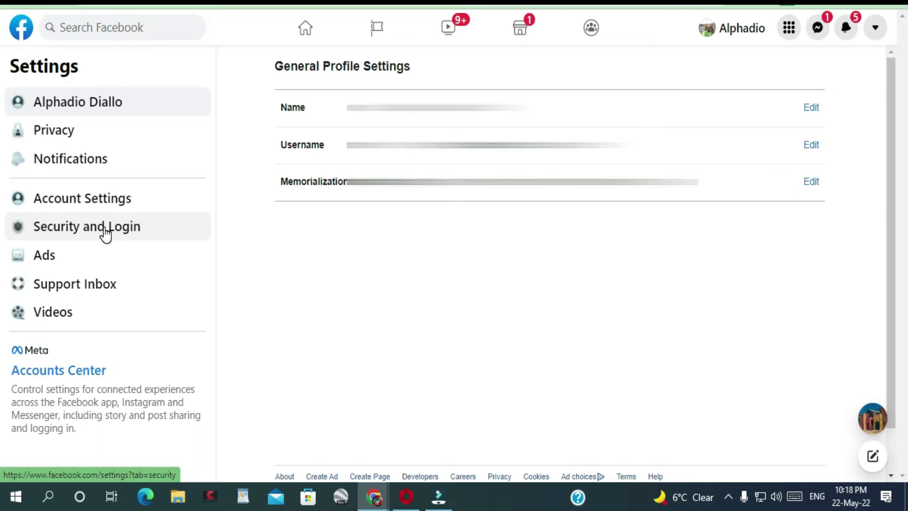
# Open the Security and Login section of Facebook settings.
pyautogui.click(105, 233)
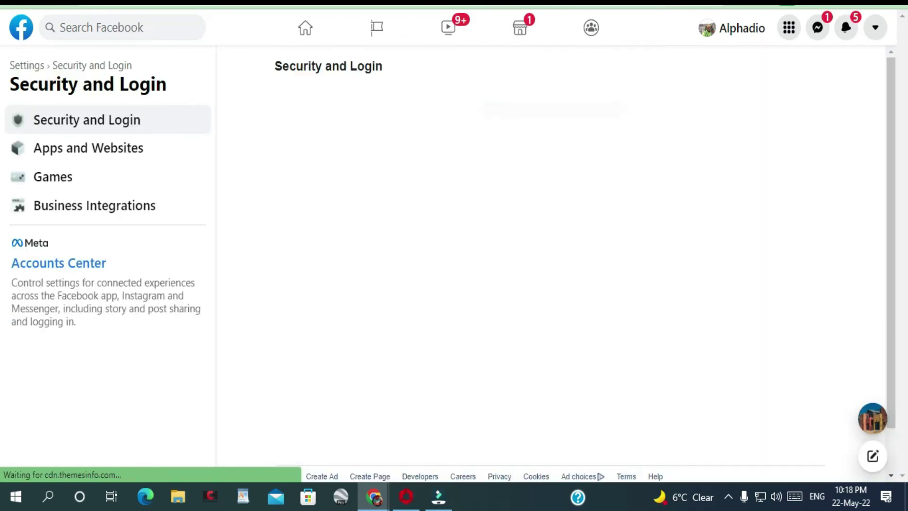
pyautogui.scroll(-3, 397, 302)
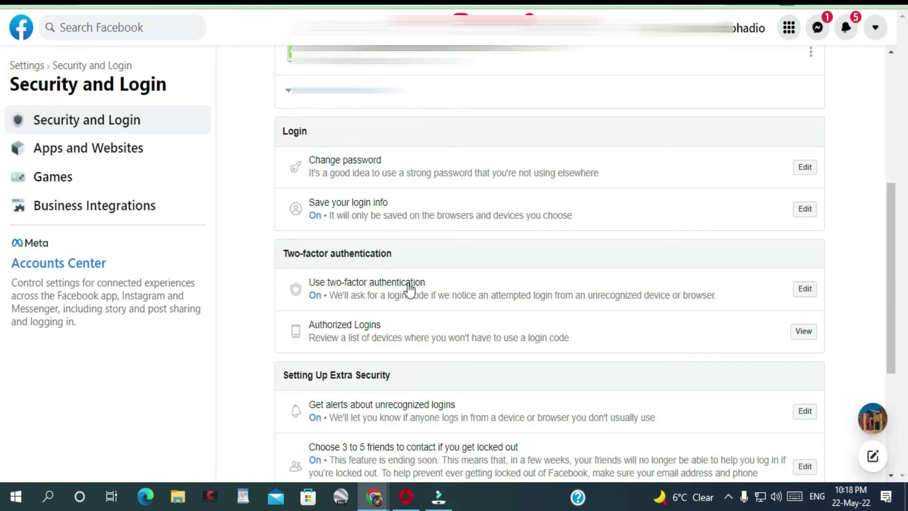
# Open the 'Use two-factor authentication' settings page.
pyautogui.click(399, 284)
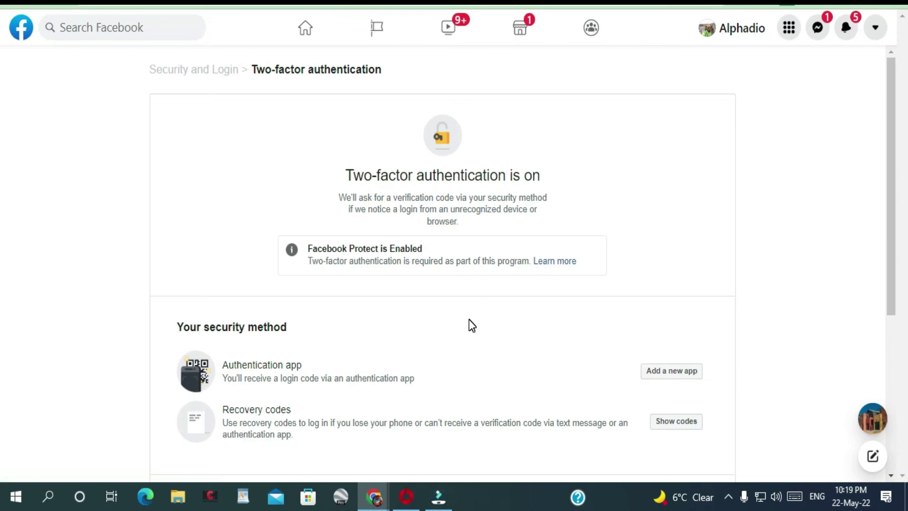
pyautogui.scroll(-3, 468, 319)
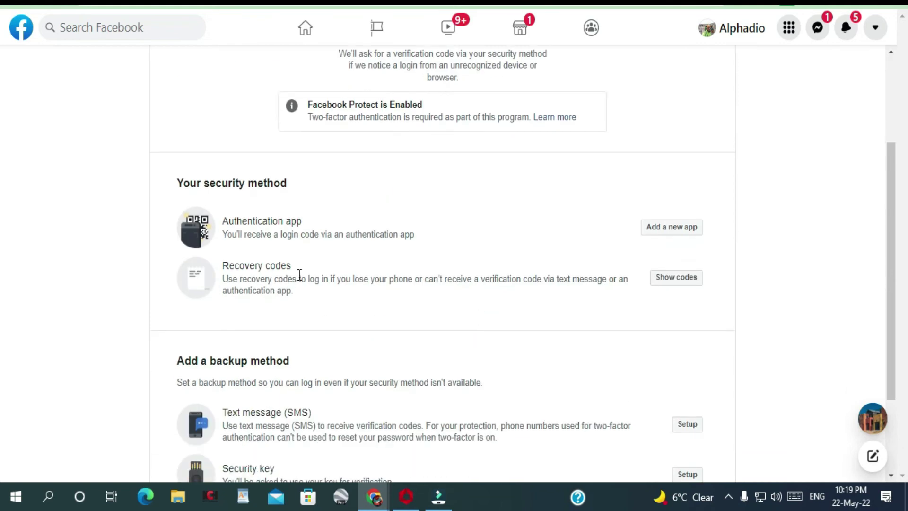
# Show the recovery codes from the Recovery codes entry.
pyautogui.click(677, 284)
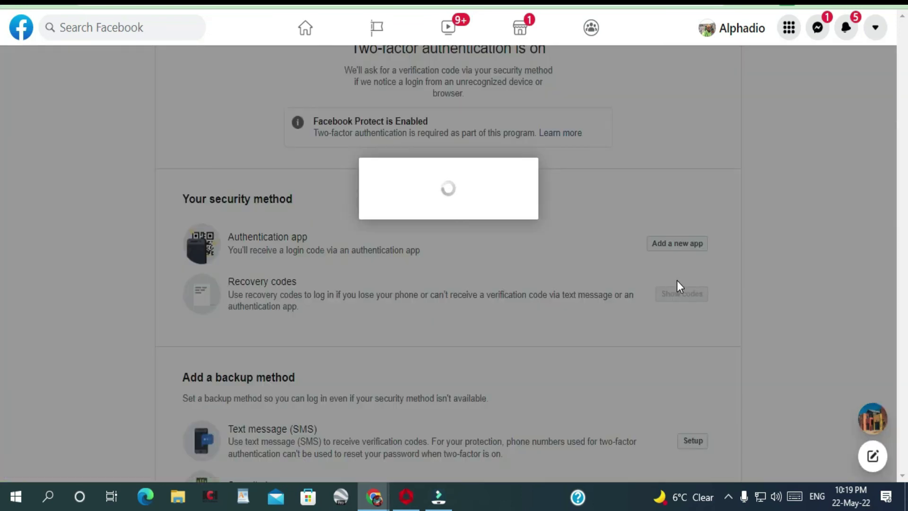